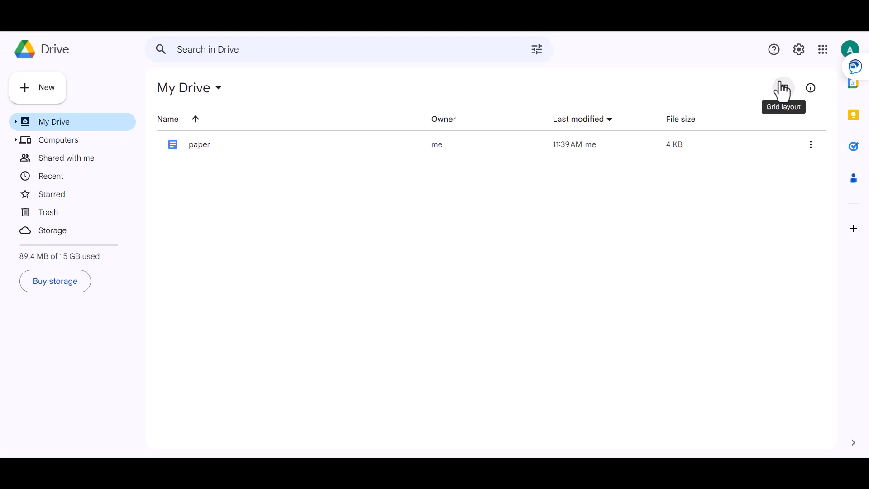
Show the My Drive files in grid layout and switch back to the list layout.
left_click(782, 87)
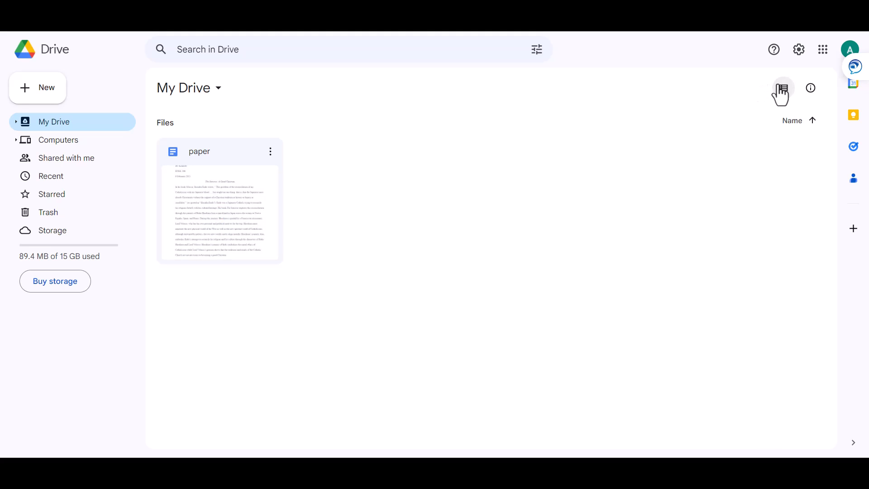
left_click(784, 89)
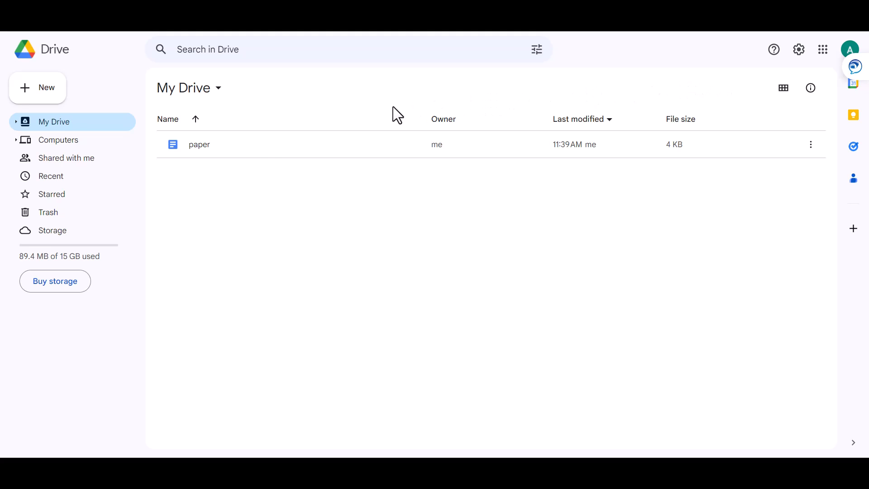
Rename the file "paper" in My Drive as "ENG 111 Argument Paper".
right_click(232, 143)
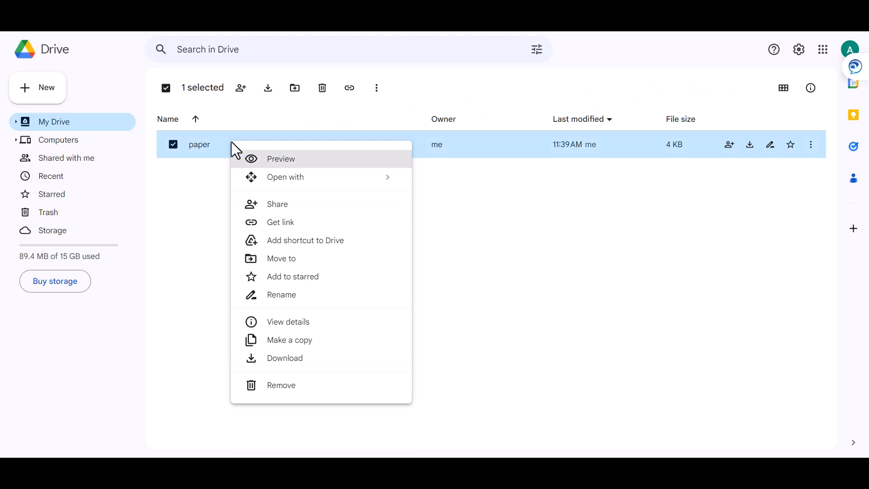
left_click(361, 297)
type("ENG 111")
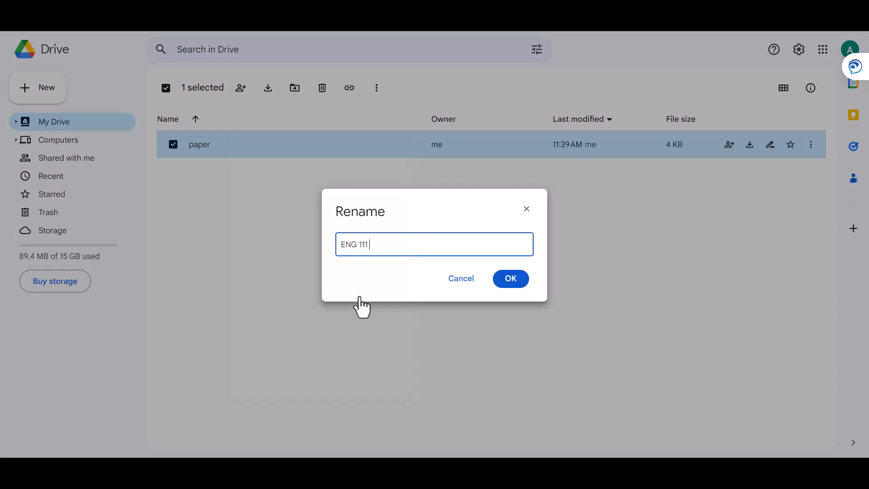
type(" Argument ")
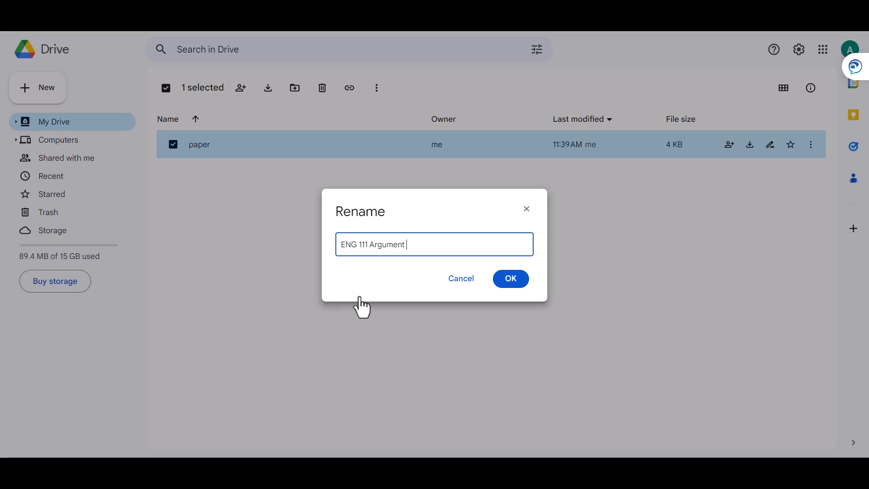
type("Paper")
left_click(524, 281)
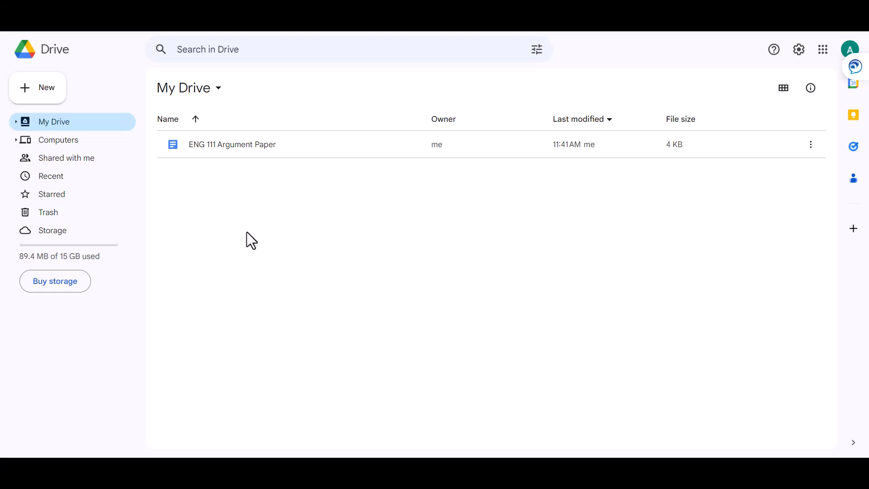
Create a new folder named "ENG 111" in My Drive.
left_click(54, 99)
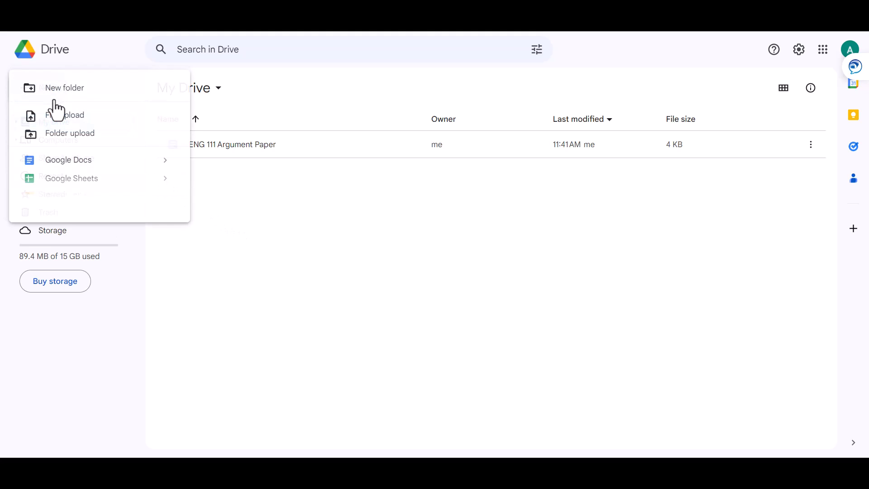
left_click(120, 91)
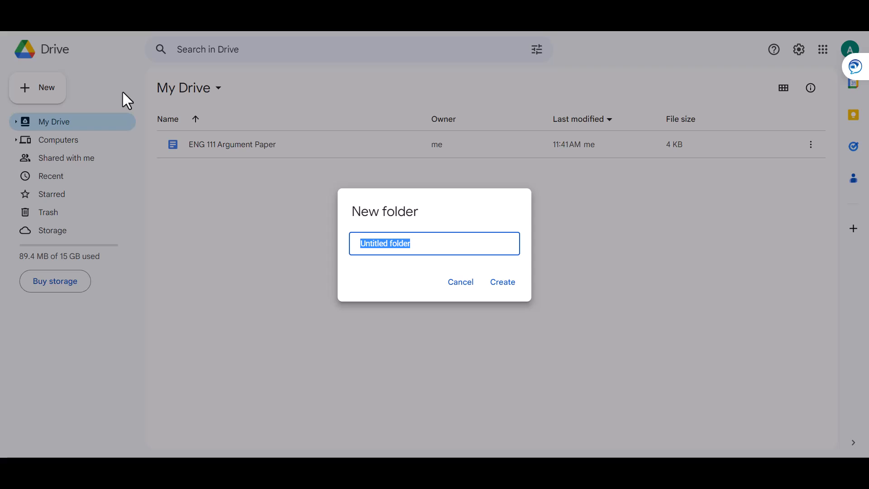
type("EN")
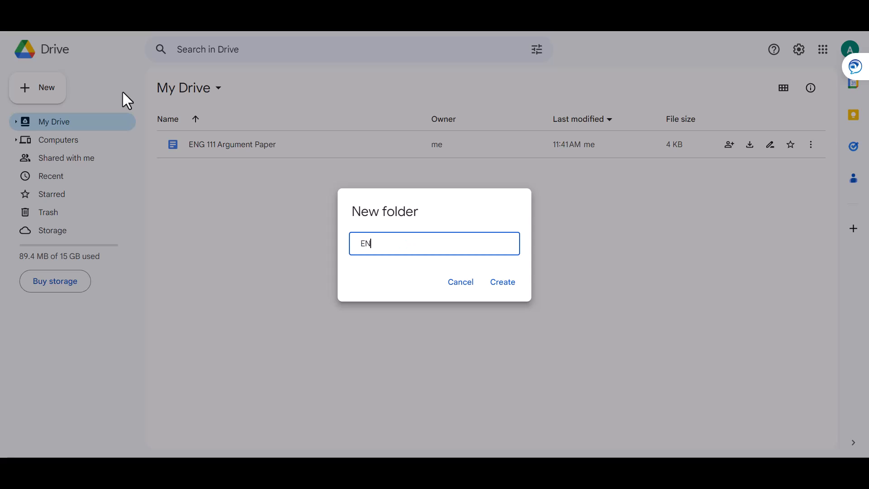
type("G 111")
left_click(517, 285)
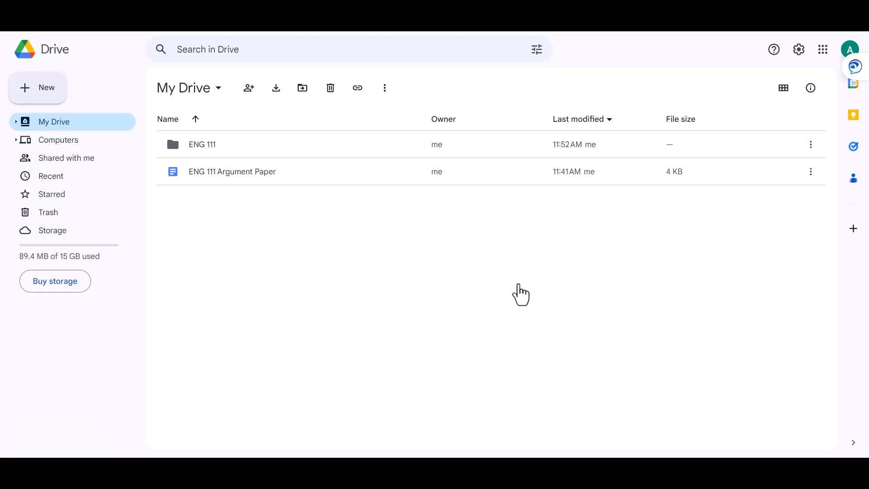
left_click(519, 284)
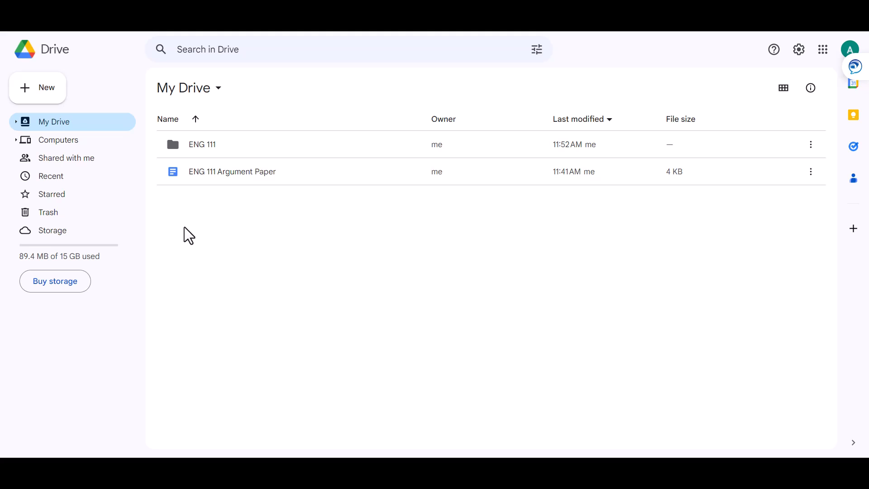
Move the ENG 111 Argument Paper file into the ENG 111 folder and open that folder.
left_click_drag(244, 176, 251, 147)
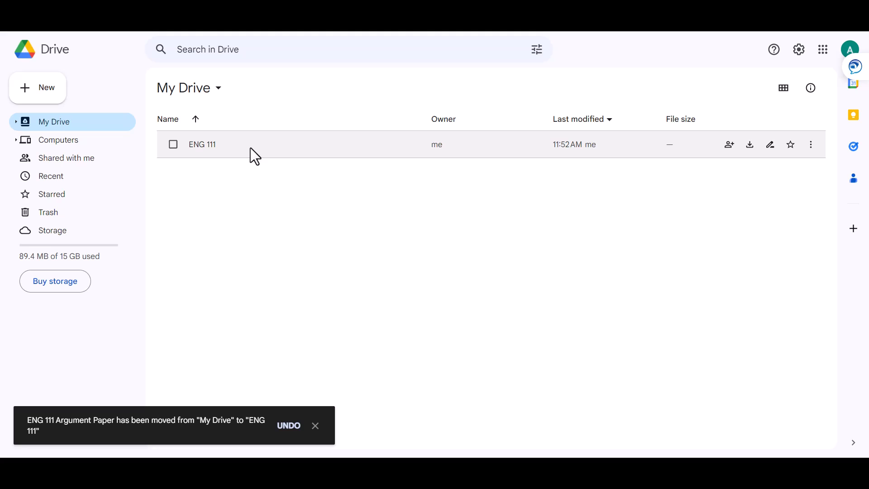
left_click(251, 147)
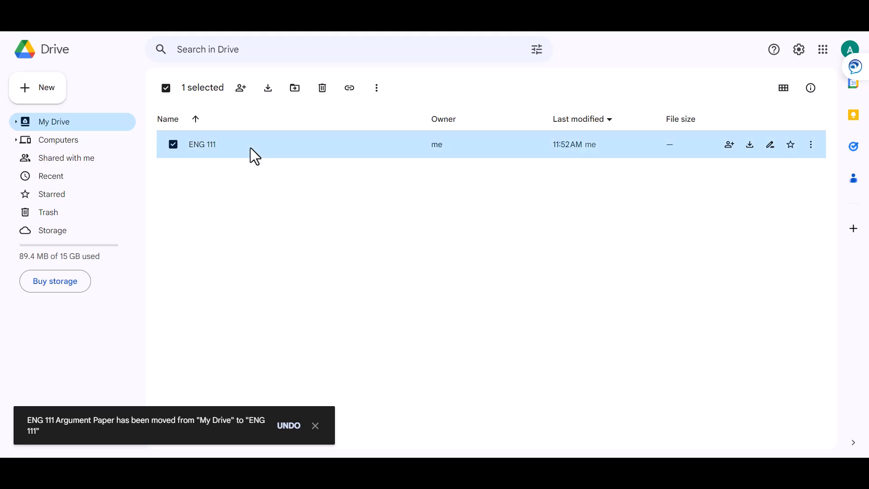
double_click(251, 147)
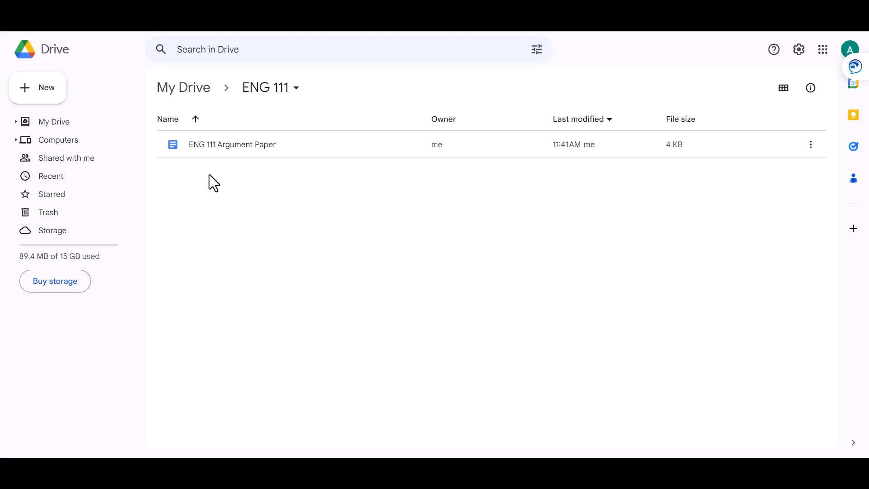
Create a new folder named "Germanna Community College" at the top level of My Drive.
left_click(209, 96)
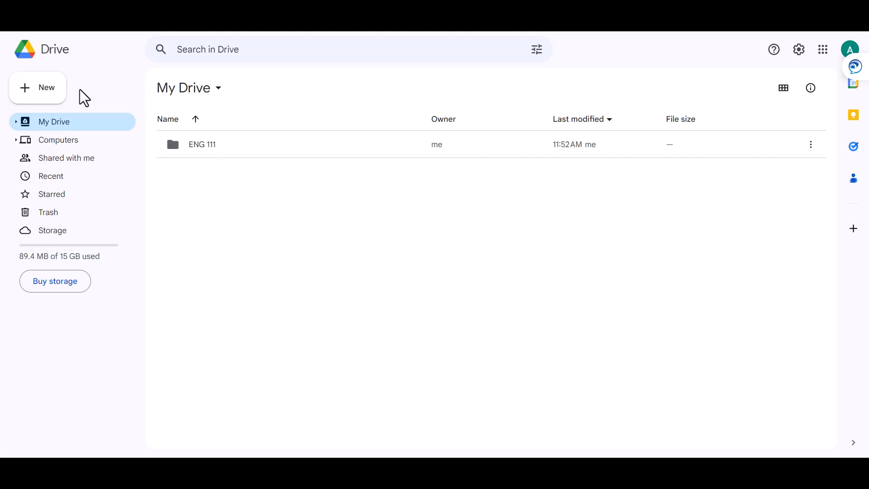
left_click(62, 96)
left_click(116, 97)
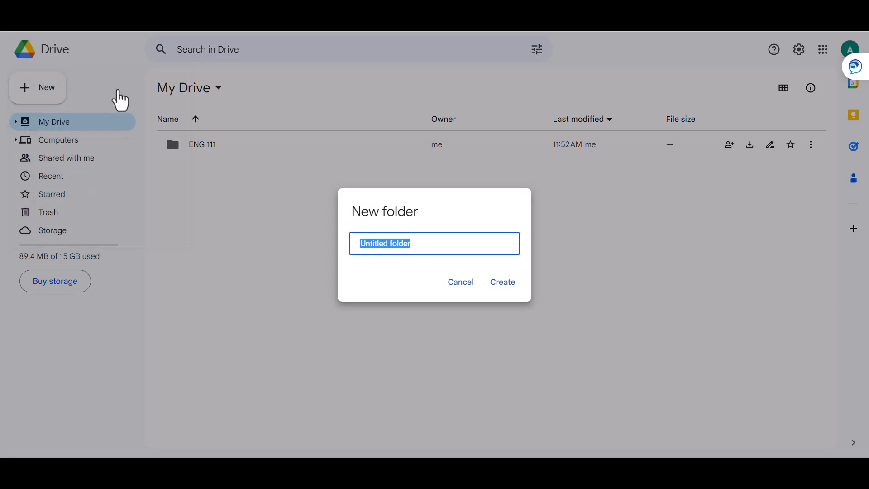
type("Germanna Comm")
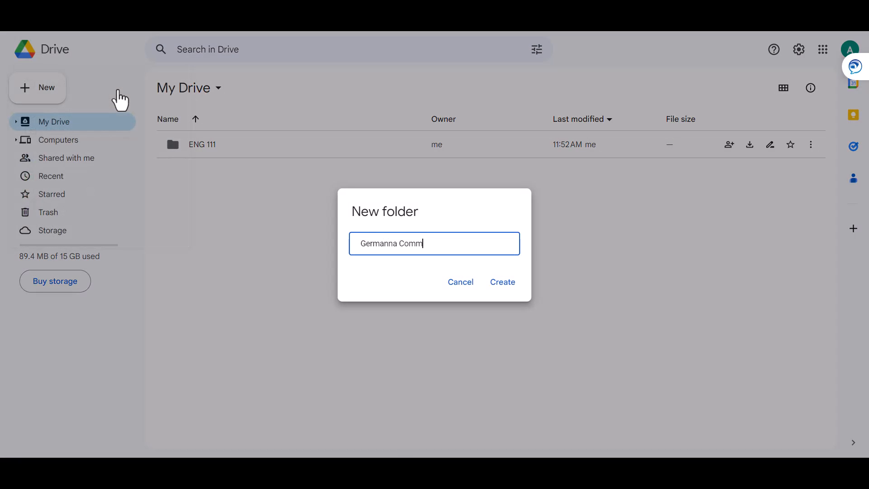
type("unity College")
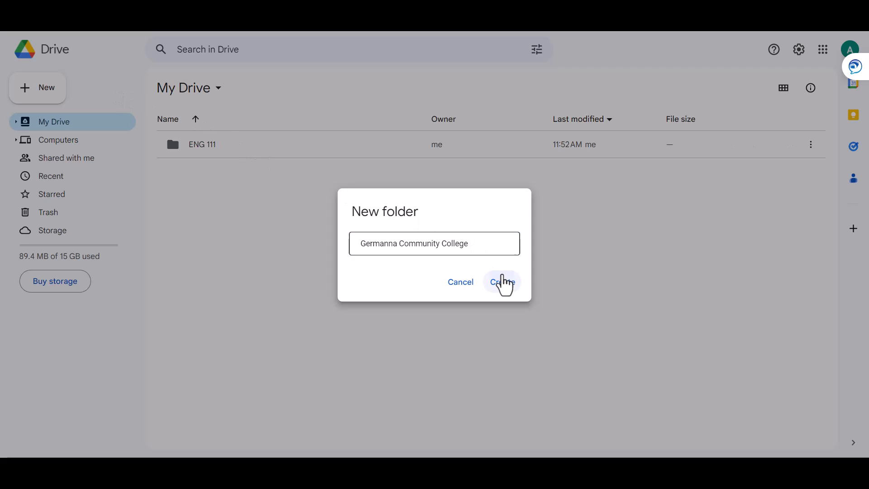
left_click(503, 282)
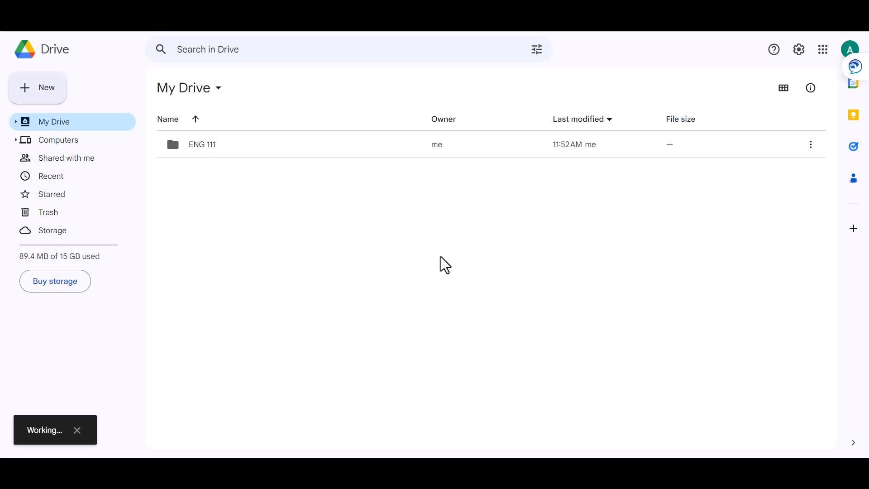
Create a subfolder named "Fall" inside the Germanna Community College folder.
double_click(357, 179)
left_click(28, 92)
left_click(52, 95)
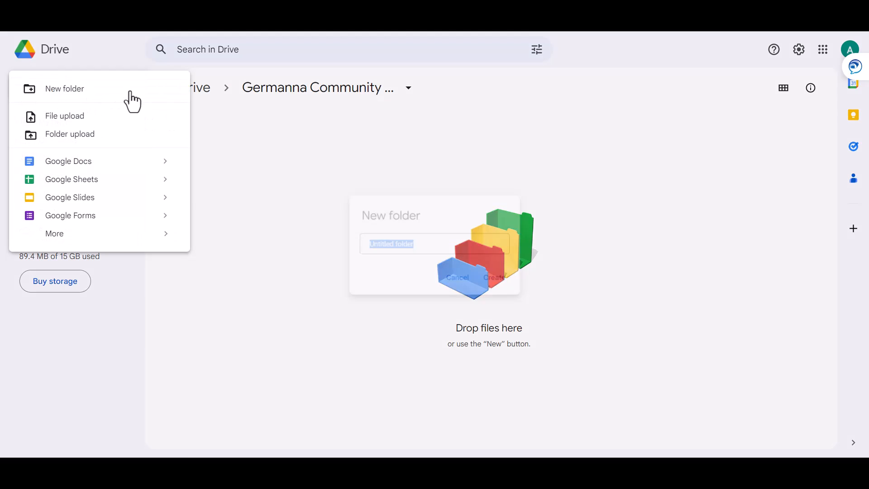
type("Fall")
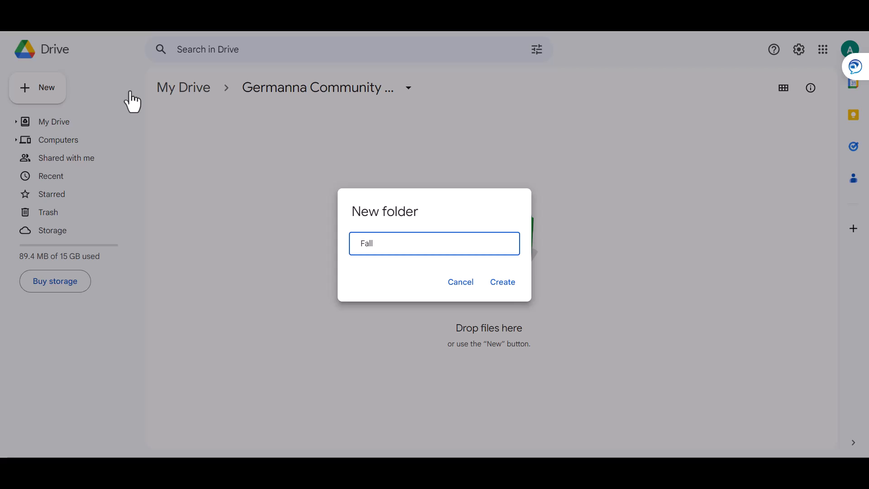
left_click(516, 283)
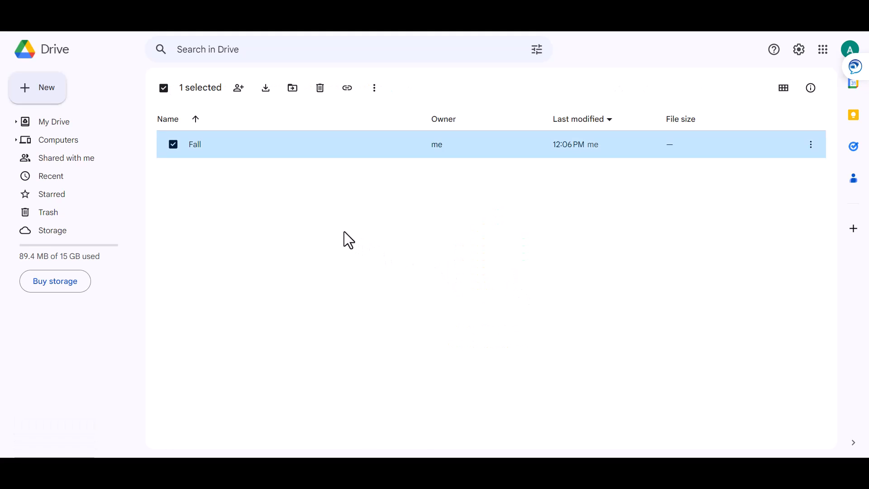
Create a subfolder named "MTH 161" inside the Fall folder.
double_click(223, 144)
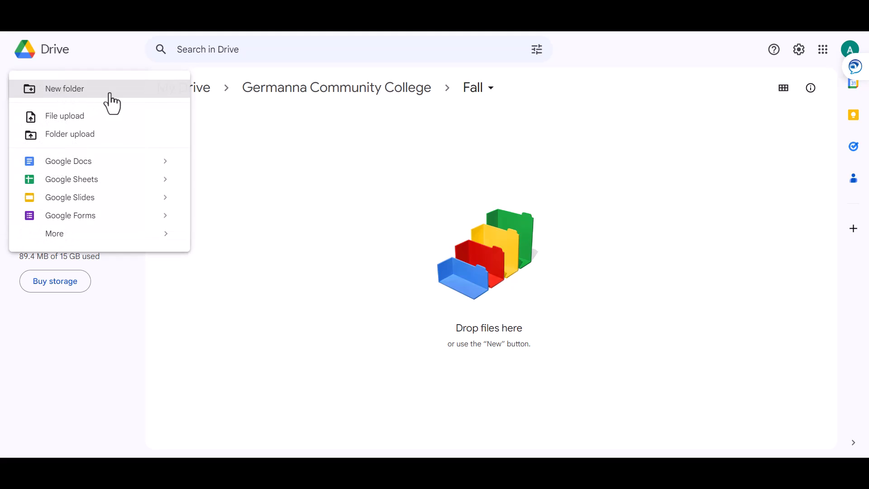
left_click(110, 94)
type("MTH 161")
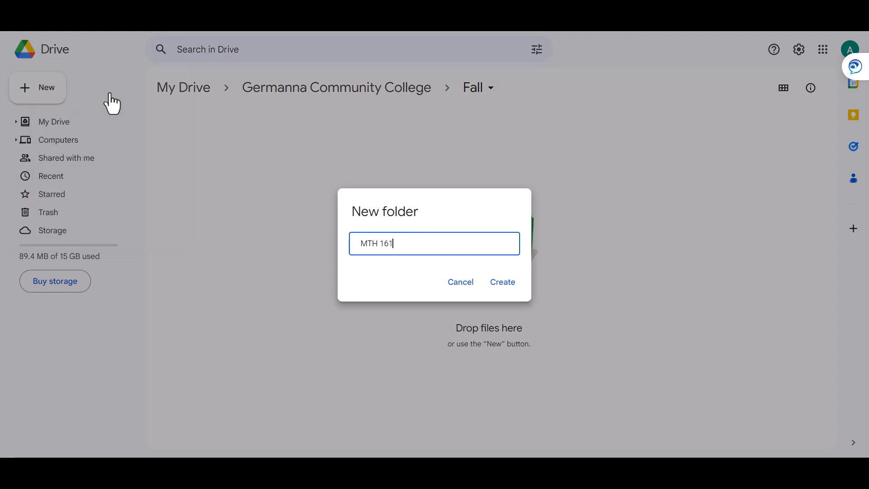
left_click(495, 283)
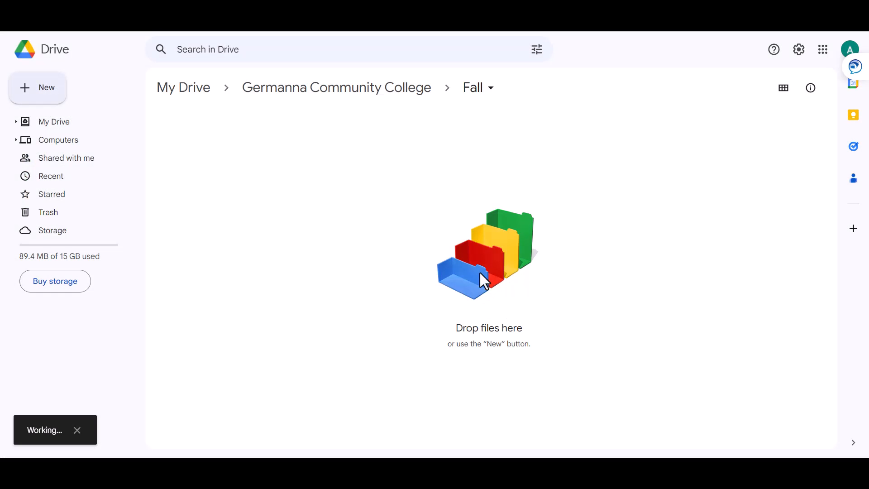
Add another subfolder named "CHM 111" to the Fall folder.
left_click(58, 93)
left_click(108, 94)
type("CHM 111")
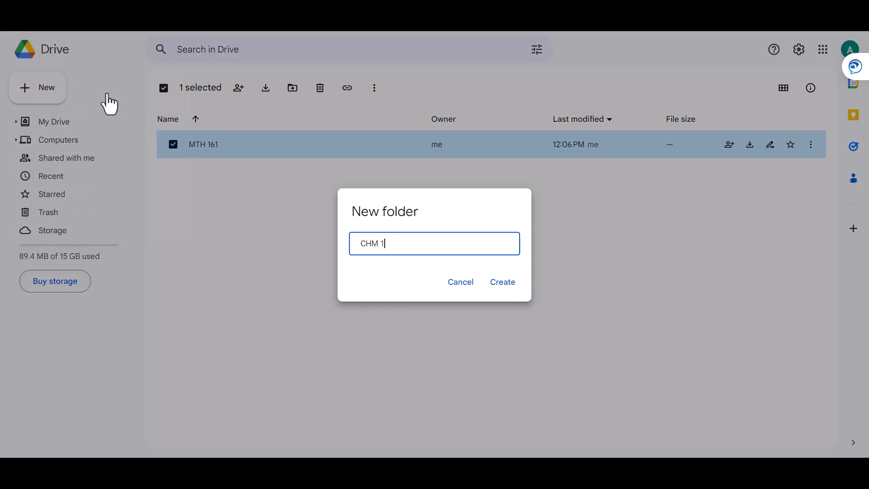
left_click(511, 283)
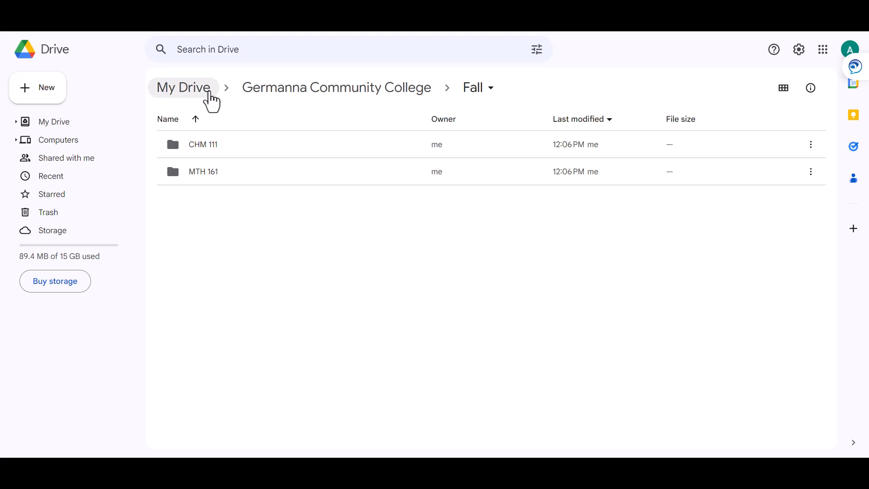
Move the ENG 111 folder from My Drive into the Fall folder under Germanna Community College.
left_click(208, 92)
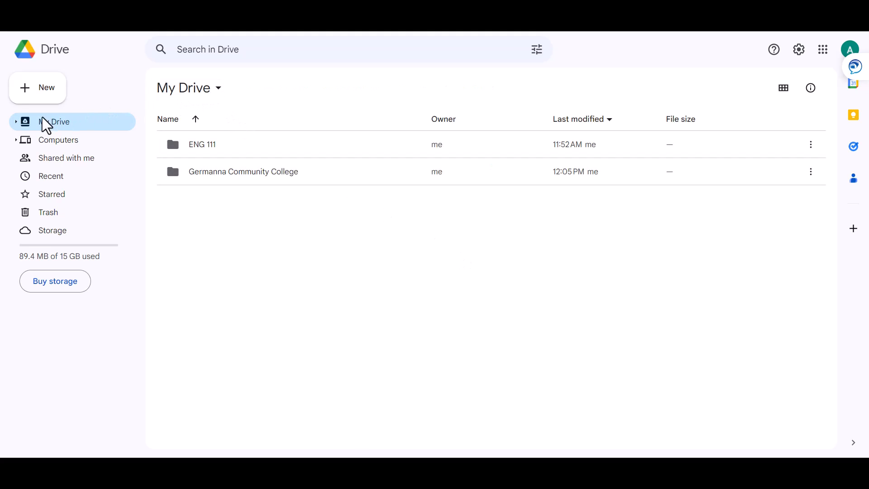
left_click(17, 121)
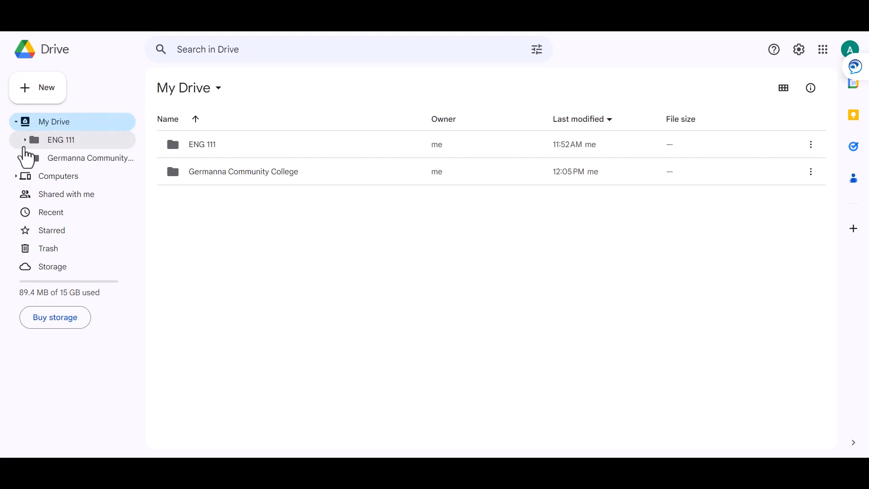
left_click(25, 159)
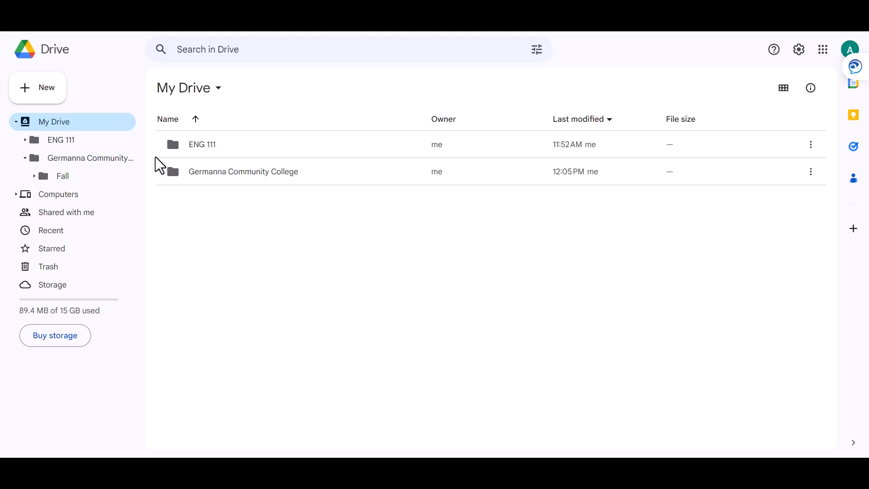
left_click_drag(205, 143, 100, 178)
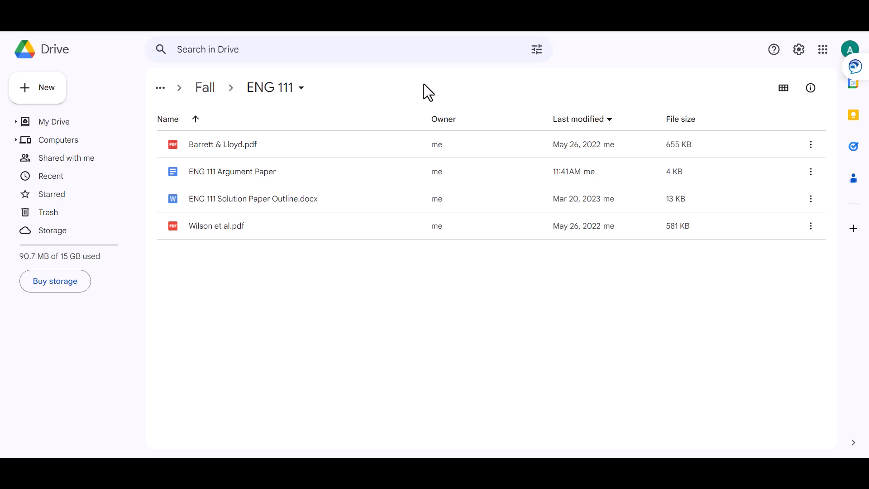
Search the whole Drive for files matching "wilson".
left_click(397, 52)
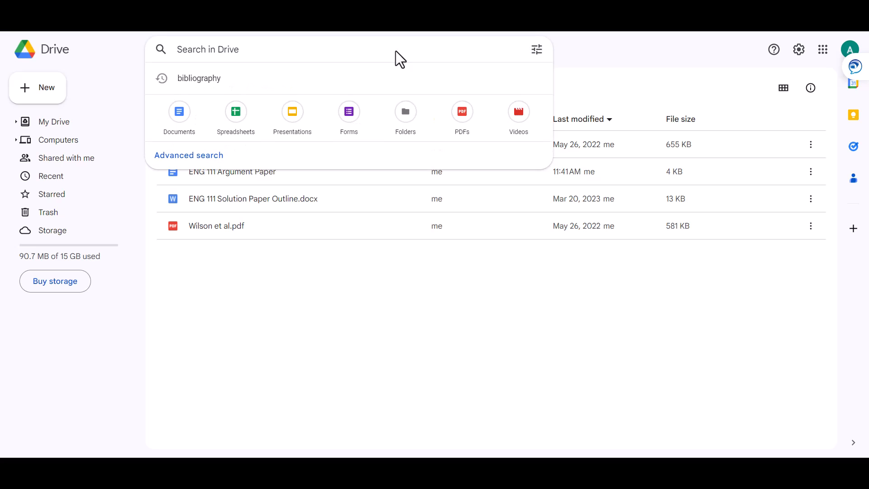
type("wilson")
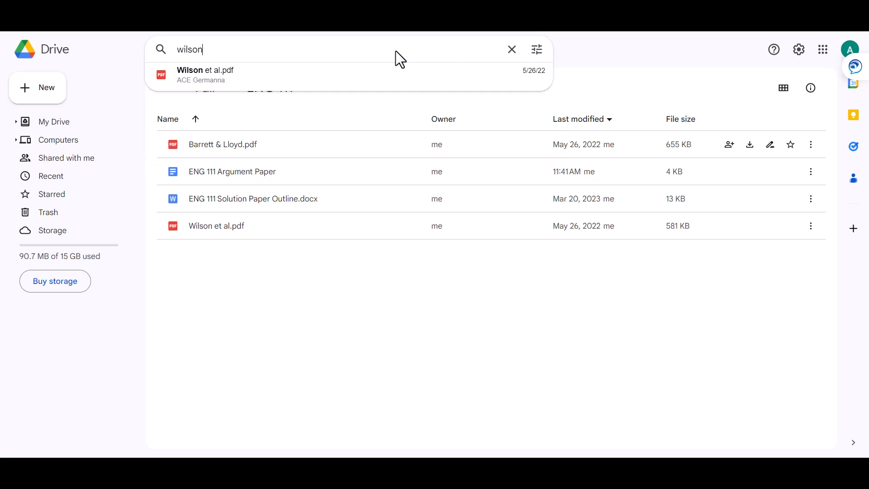
key("Return")
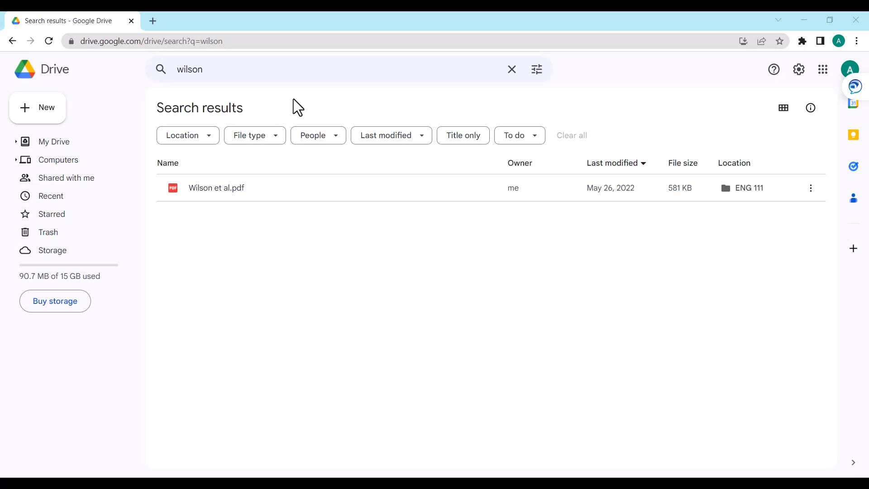
Return to the ENG 111 folder and upload the Word file "ENG 111 Solution Paper" from the GD Part 6 folder into it.
left_click(12, 41)
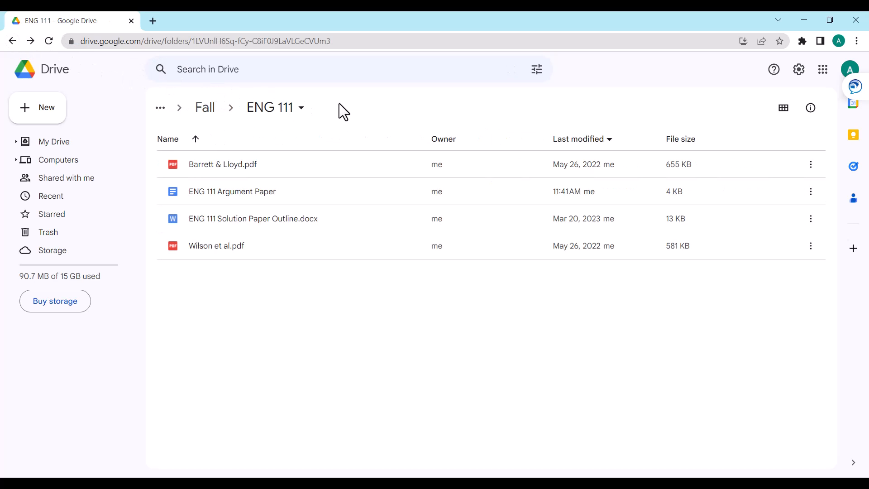
left_click(52, 107)
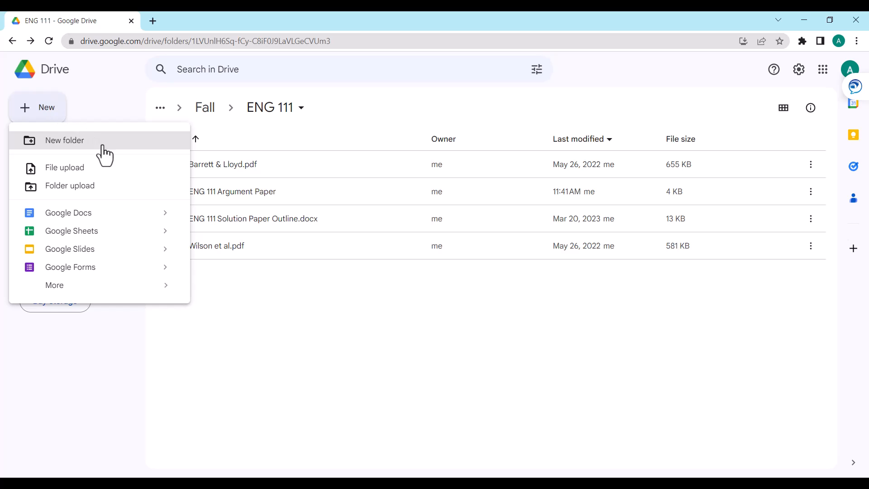
left_click(123, 171)
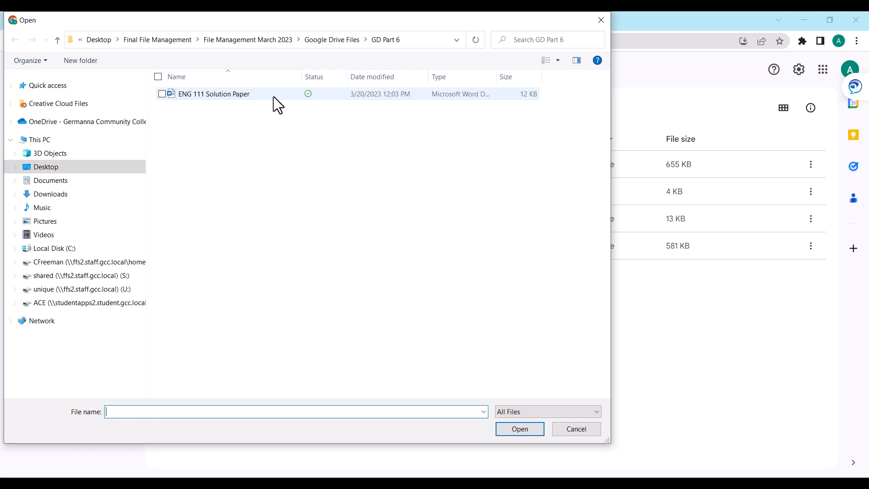
left_click(274, 96)
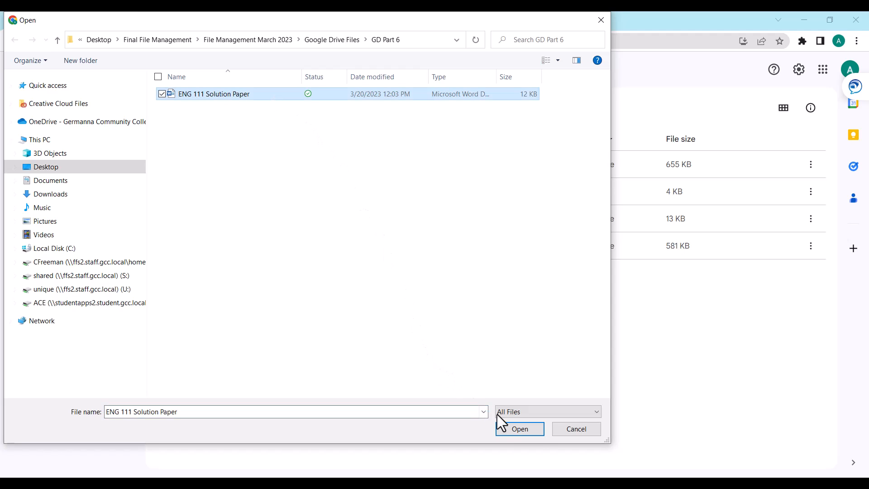
left_click(538, 434)
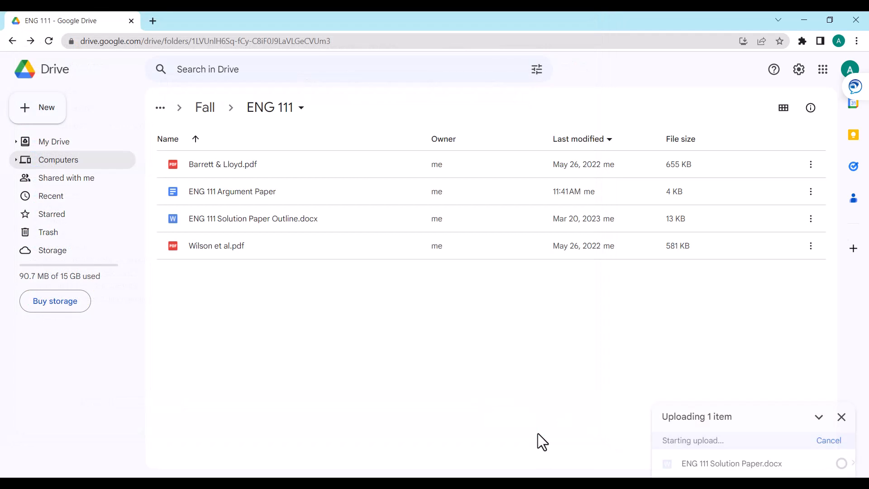